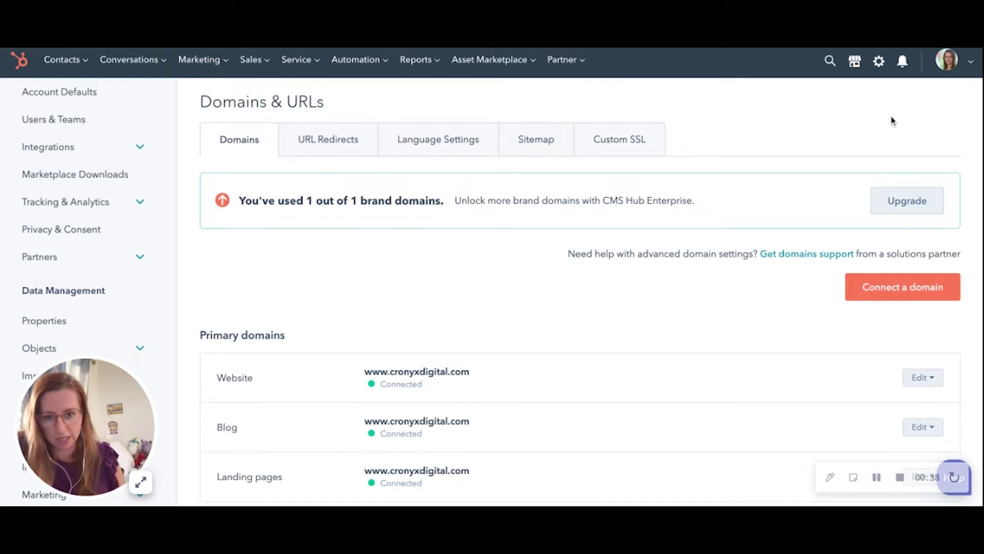
Look over the connected domains in Domains & URLs and open the sitemap settings.
{"action": "scroll", "coordinate": [747, 279], "scroll_direction": "down", "scroll_amount": 4}
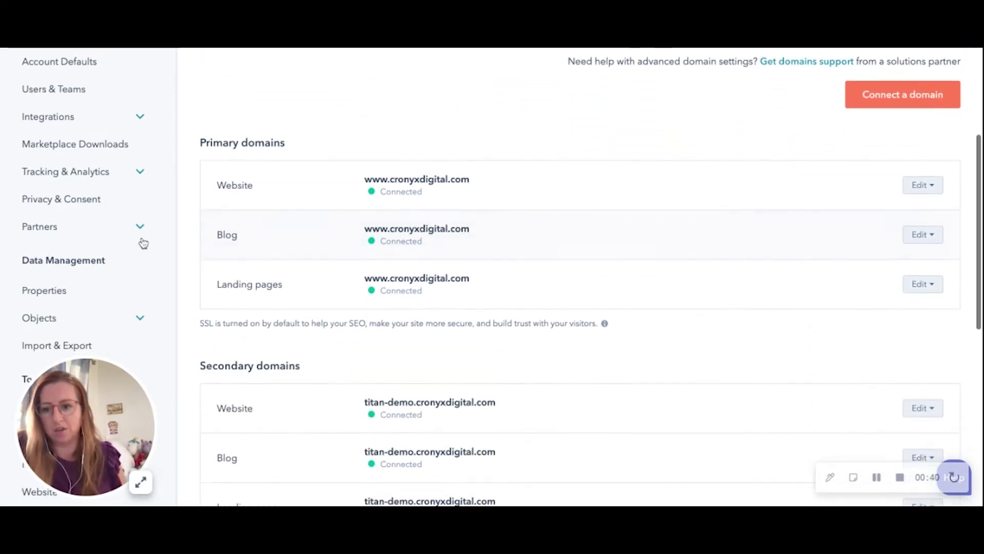
{"action": "scroll", "coordinate": [132, 241], "scroll_direction": "down", "scroll_amount": 4}
{"action": "scroll", "coordinate": [132, 241], "scroll_direction": "down", "scroll_amount": 3}
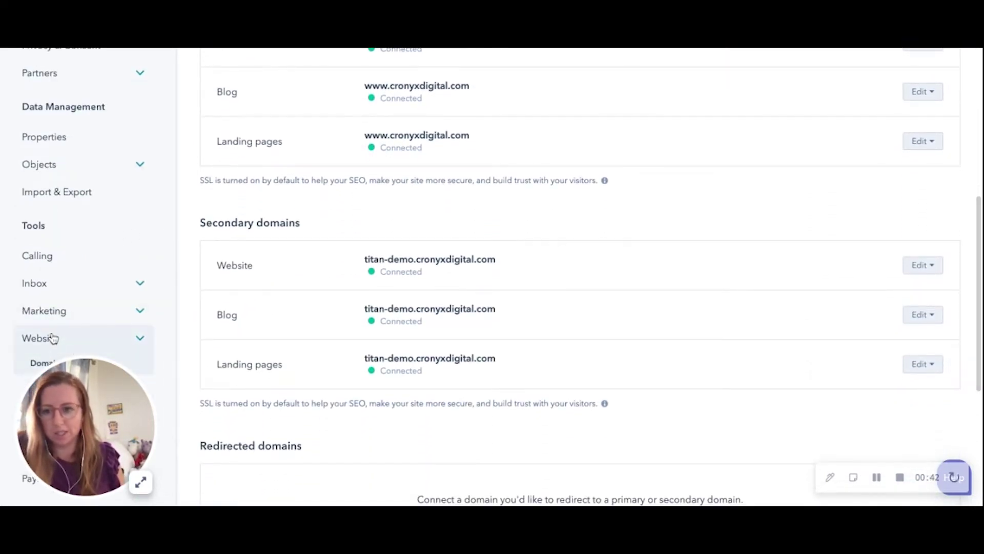
{"action": "scroll", "coordinate": [601, 336], "scroll_direction": "up", "scroll_amount": 7}
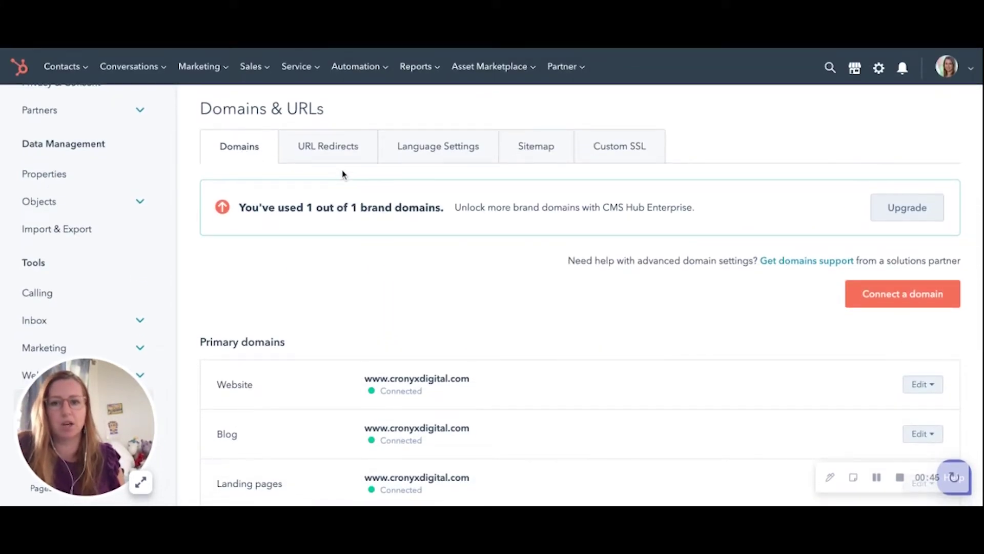
{"action": "left_click", "coordinate": [521, 149]}
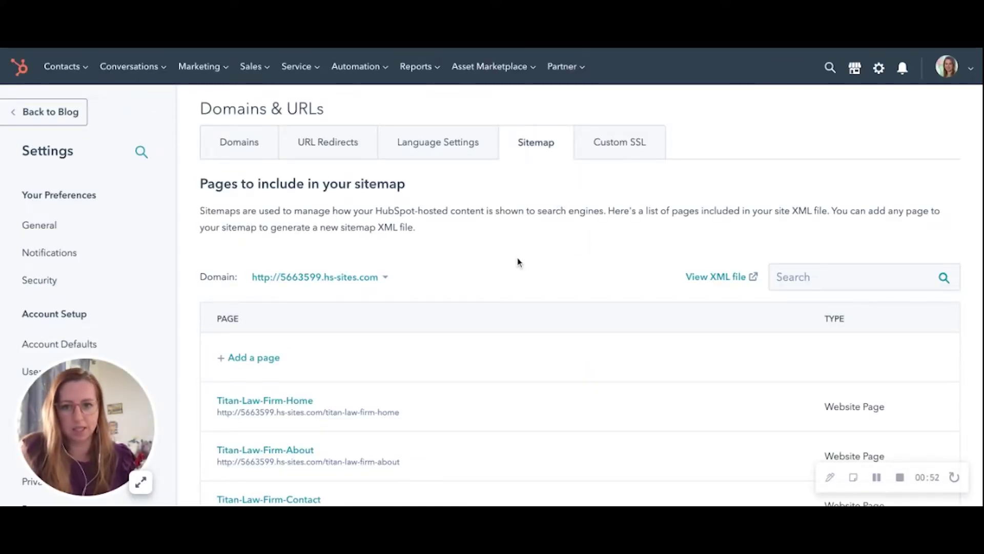
{"action": "left_click", "coordinate": [389, 279]}
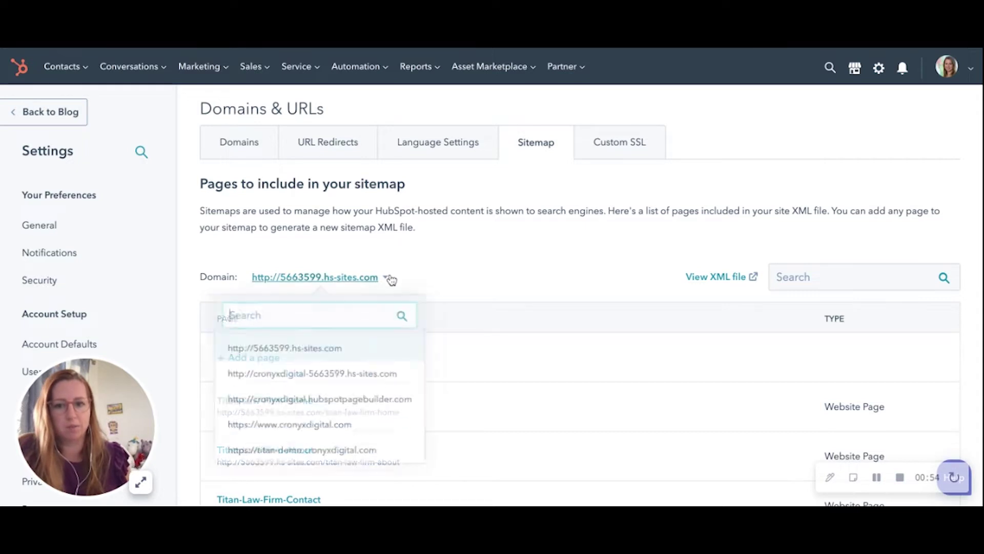
{"action": "scroll", "coordinate": [344, 390], "scroll_direction": "down", "scroll_amount": 1}
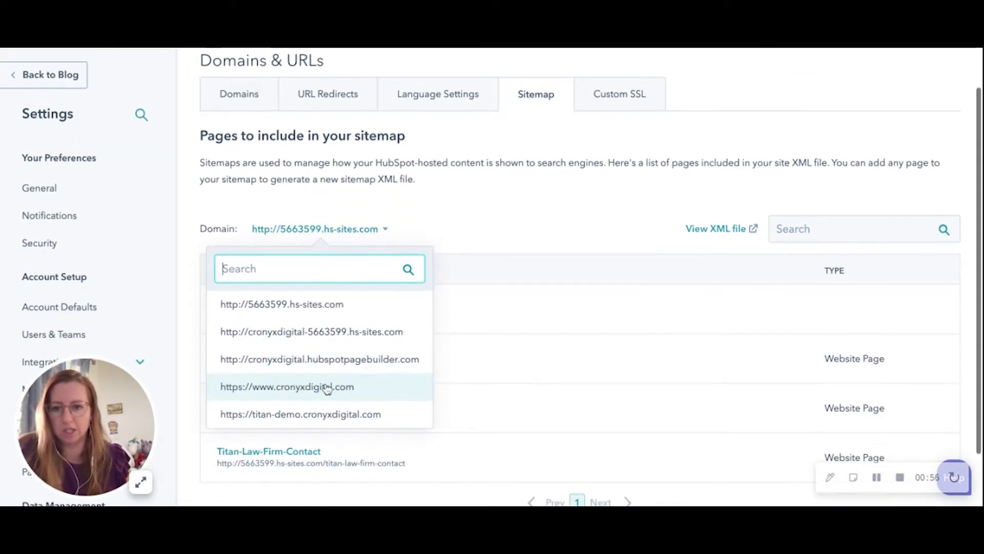
{"action": "left_click", "coordinate": [327, 388]}
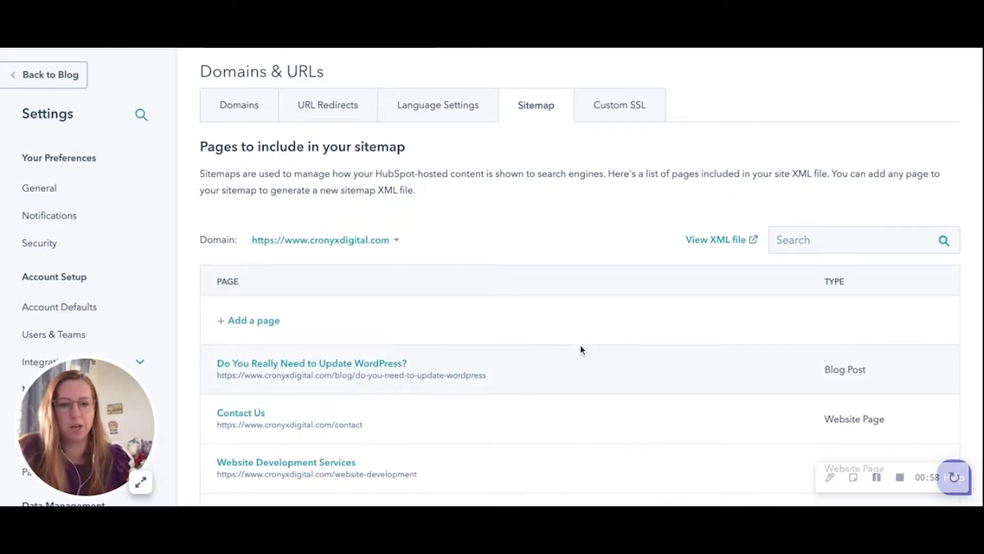
{"action": "scroll", "coordinate": [581, 350], "scroll_direction": "down", "scroll_amount": 12}
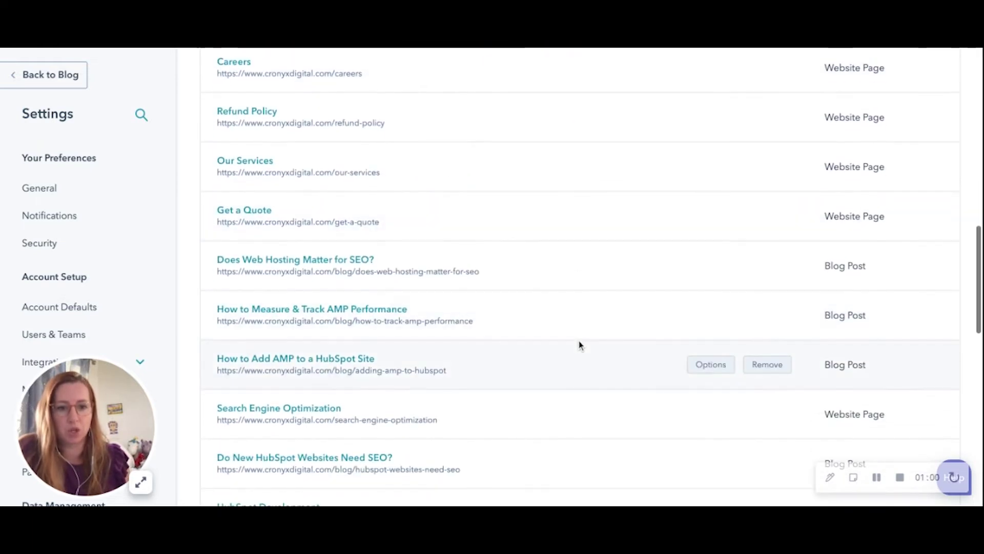
{"action": "scroll", "coordinate": [580, 345], "scroll_direction": "up", "scroll_amount": 14}
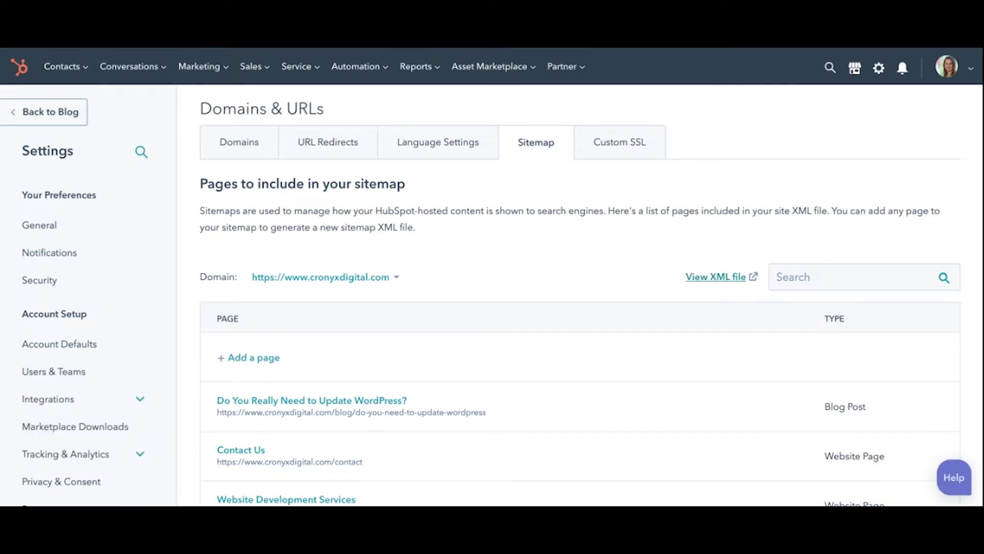
{"action": "left_click", "coordinate": [715, 277]}
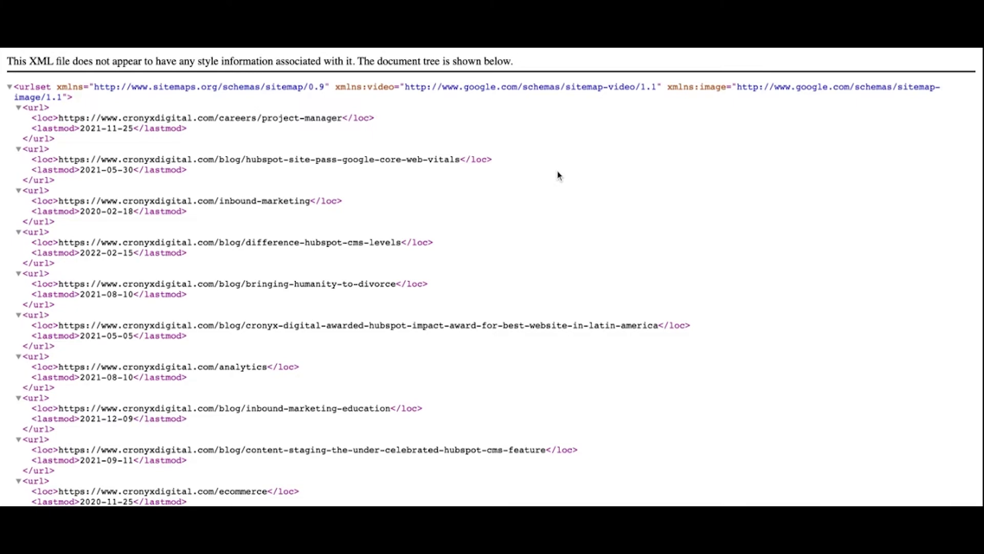
{"action": "scroll", "coordinate": [604, 215], "scroll_direction": "down", "scroll_amount": 4}
{"action": "scroll", "coordinate": [604, 216], "scroll_direction": "up", "scroll_amount": 4}
{"action": "scroll", "coordinate": [493, 220], "scroll_direction": "down", "scroll_amount": 4}
{"action": "scroll", "coordinate": [492, 215], "scroll_direction": "up", "scroll_amount": 4}
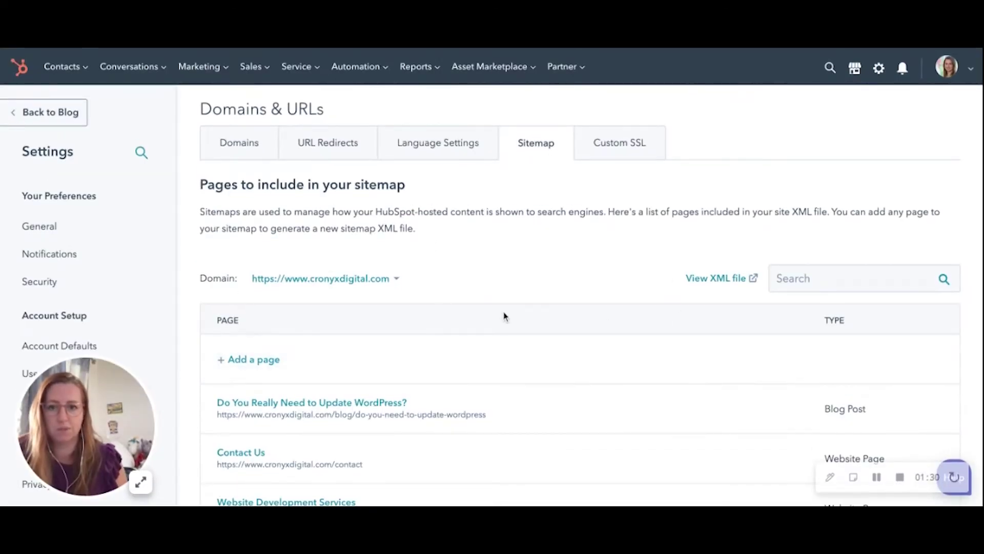
Return to the HubSpot sitemap settings and examine which website pages and blog posts are included.
{"action": "scroll", "coordinate": [518, 317], "scroll_direction": "down", "scroll_amount": 4}
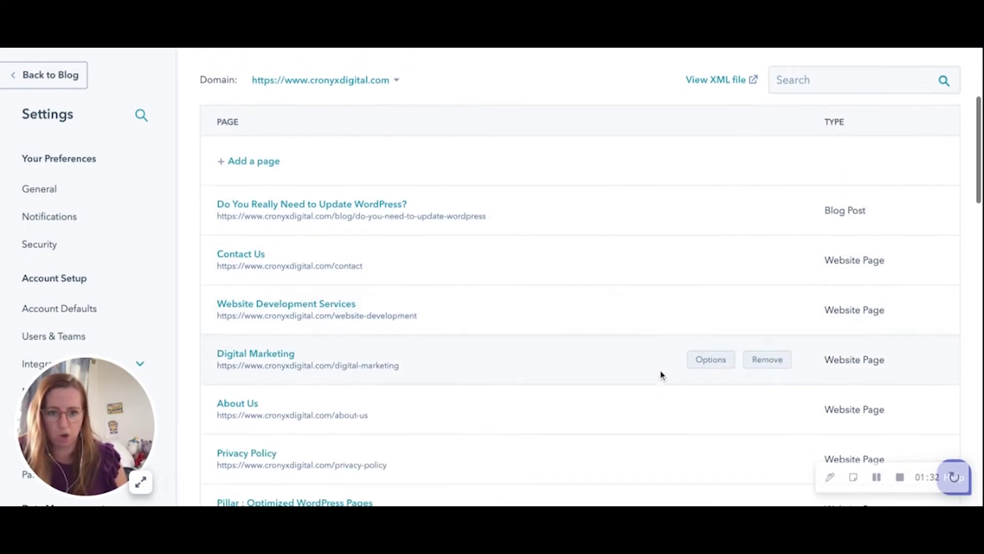
{"action": "scroll", "coordinate": [768, 361], "scroll_direction": "down", "scroll_amount": 6}
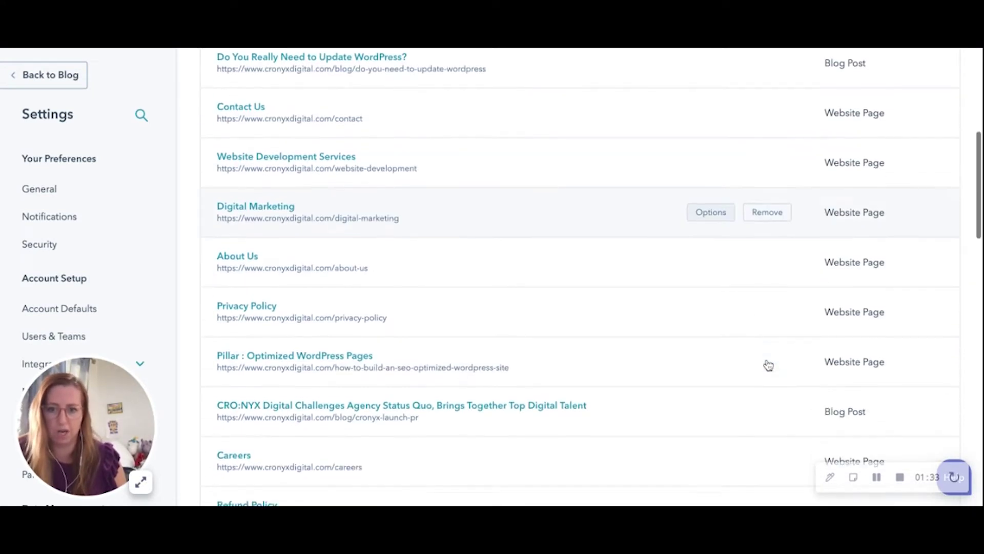
{"action": "scroll", "coordinate": [768, 365], "scroll_direction": "down", "scroll_amount": 5}
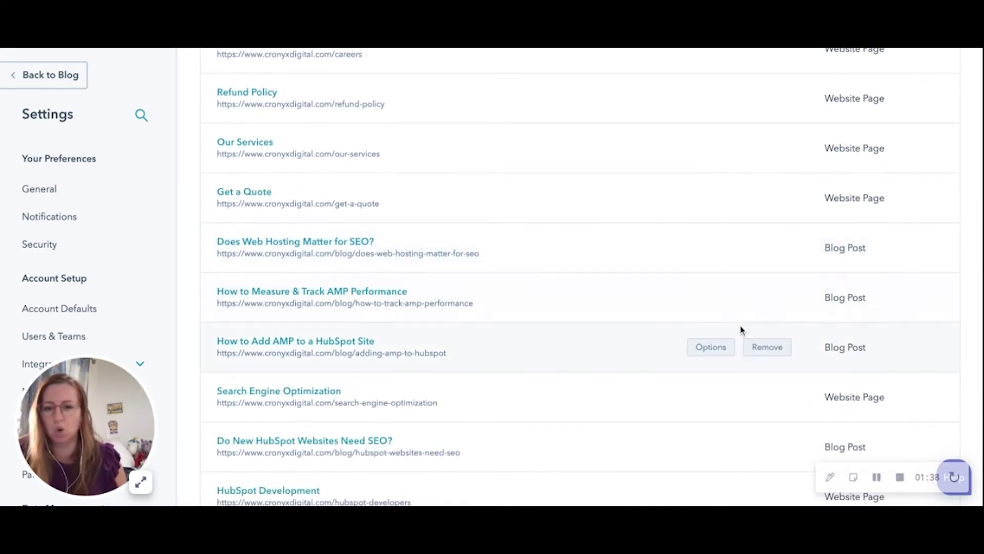
{"action": "scroll", "coordinate": [743, 329], "scroll_direction": "down", "scroll_amount": 5}
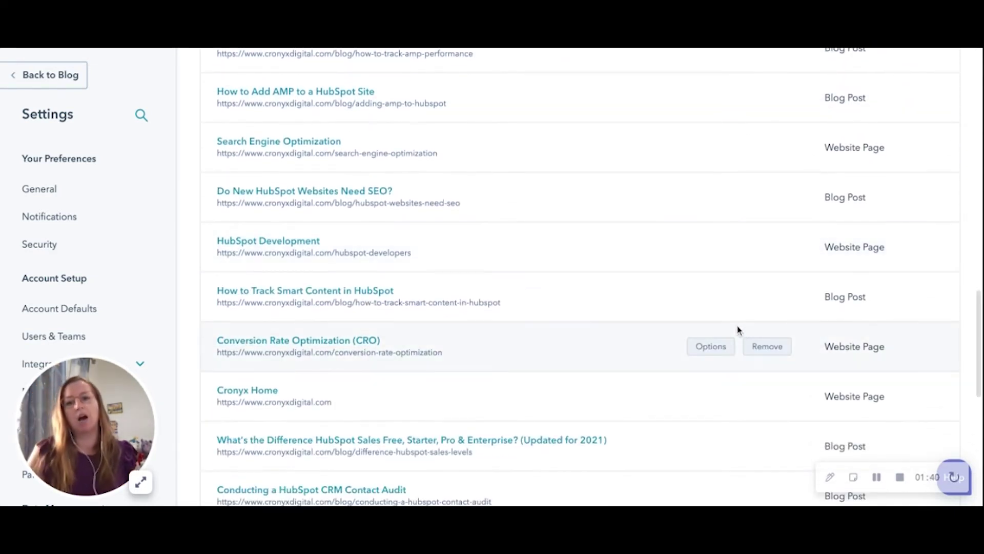
{"action": "scroll", "coordinate": [738, 332], "scroll_direction": "down", "scroll_amount": 3}
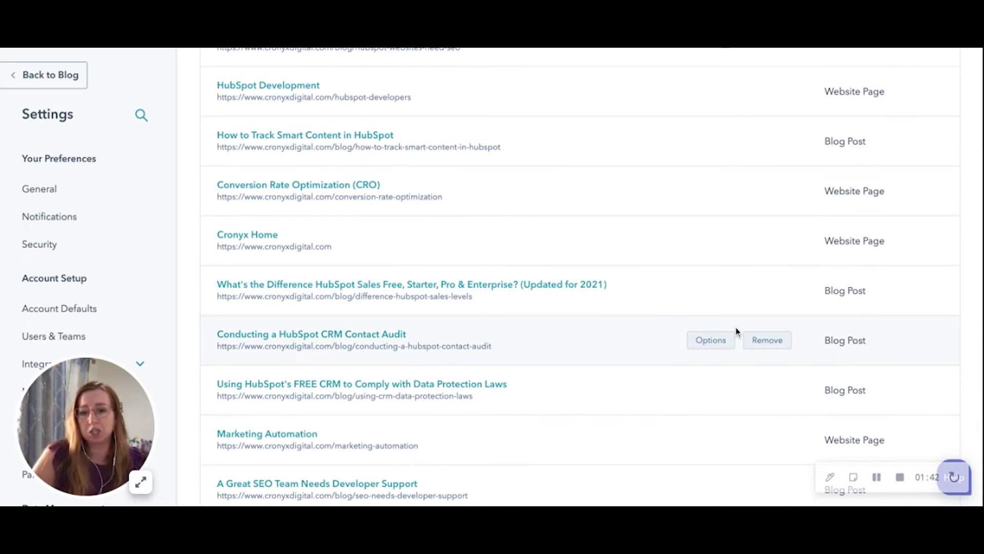
{"action": "scroll", "coordinate": [736, 331], "scroll_direction": "down", "scroll_amount": 2}
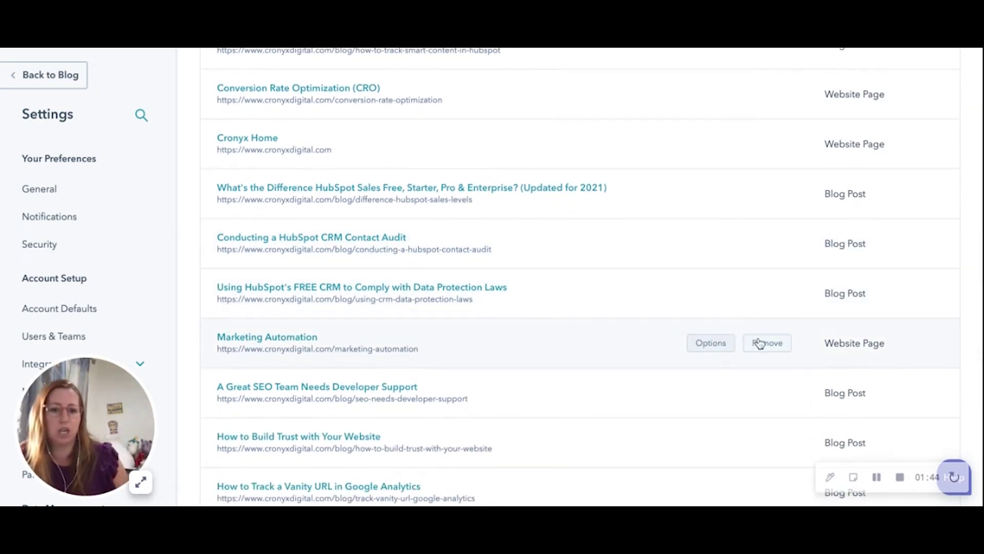
{"action": "scroll", "coordinate": [772, 346], "scroll_direction": "up", "scroll_amount": 6}
{"action": "scroll", "coordinate": [773, 347], "scroll_direction": "up", "scroll_amount": 10}
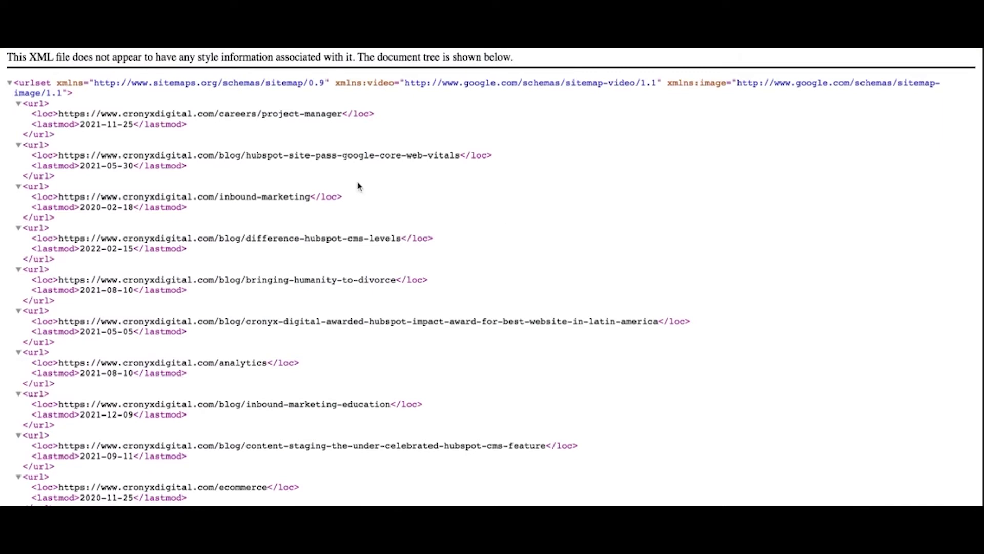
Copy the entire XML sitemap content and paste it into a blank Google Sheets spreadsheet starting at cell A1.
{"action": "key", "text": "ctrl+a"}
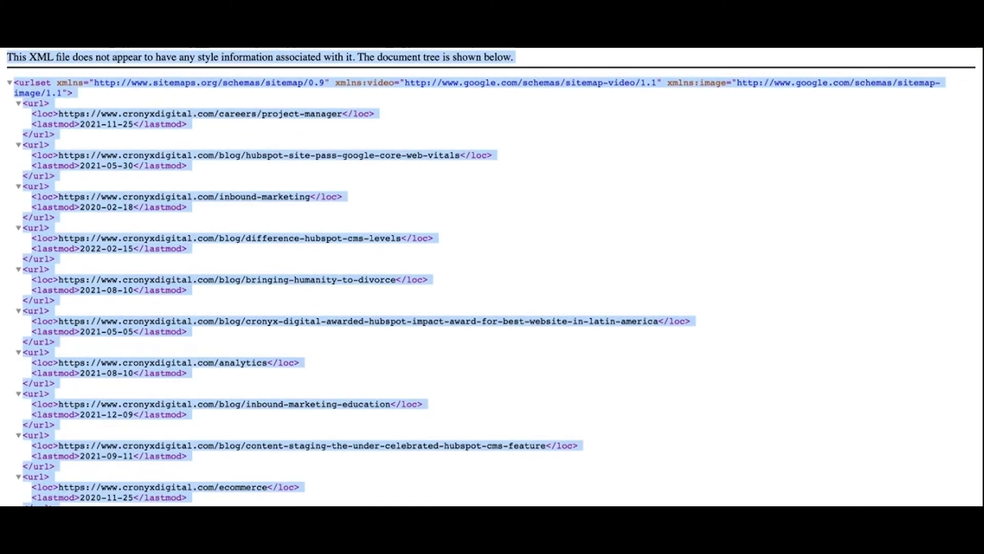
{"action": "left_click", "coordinate": [467, 48]}
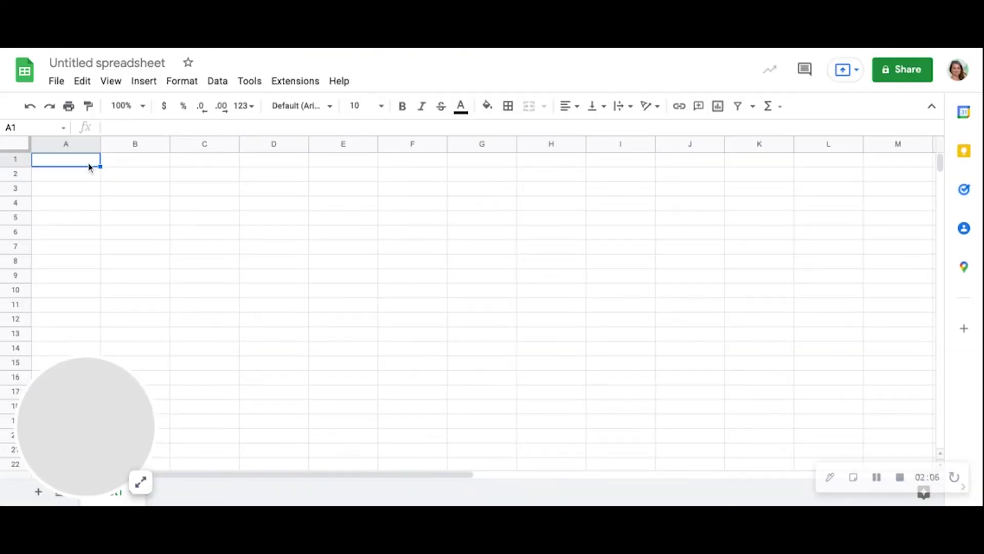
{"action": "key", "text": "ctrl+v"}
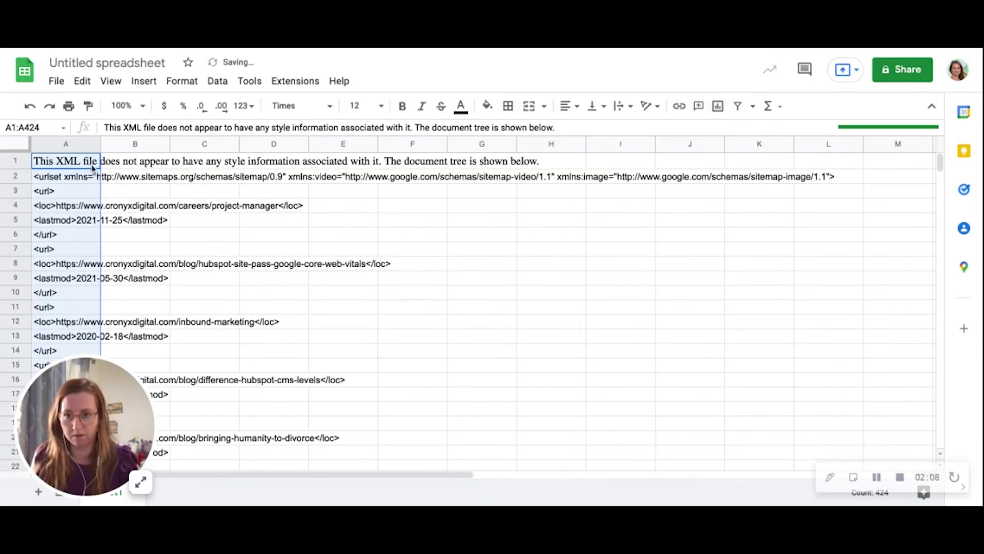
{"action": "left_click", "coordinate": [338, 225]}
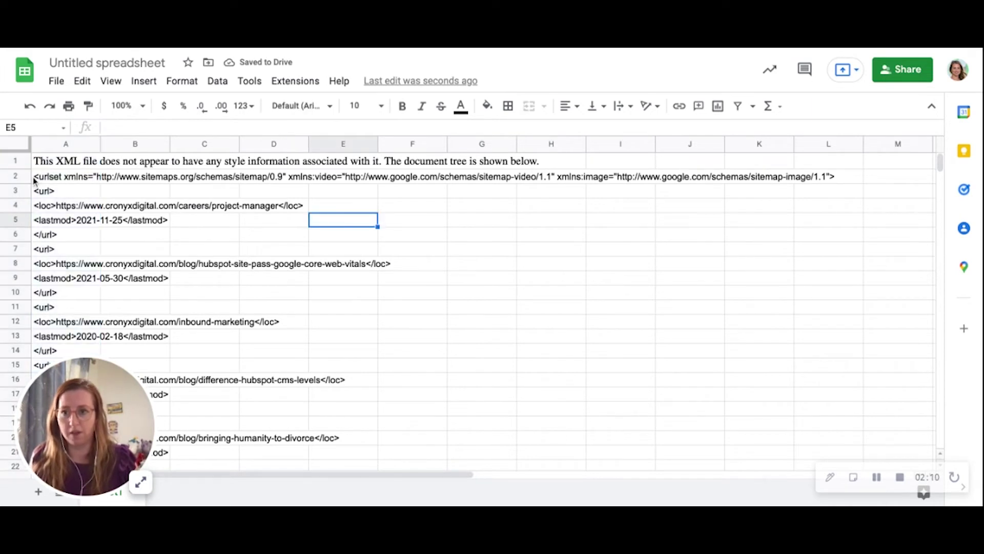
Clear the contents of row 2, which holds the urlset declaration.
{"action": "left_click", "coordinate": [18, 175]}
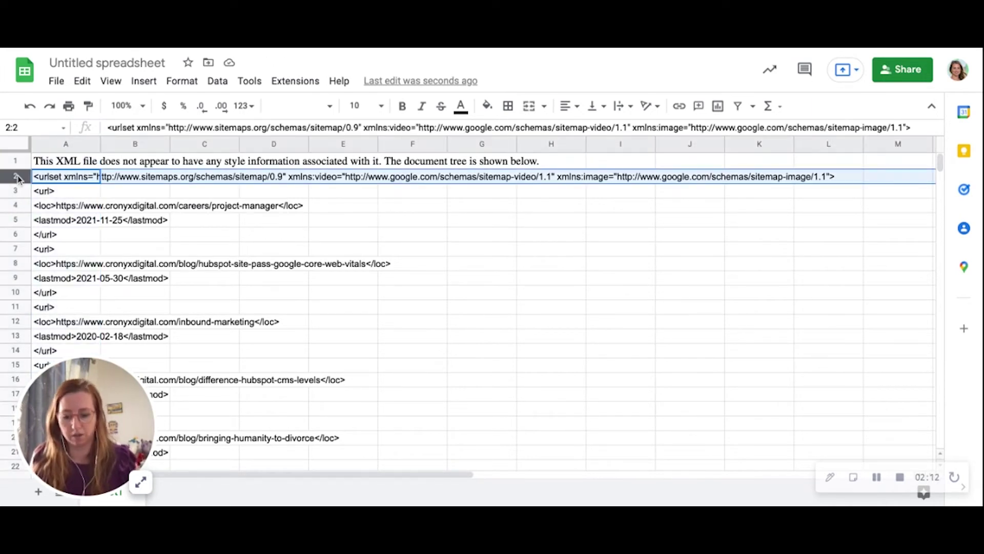
{"action": "key", "text": "Delete"}
{"action": "left_click", "coordinate": [91, 195]}
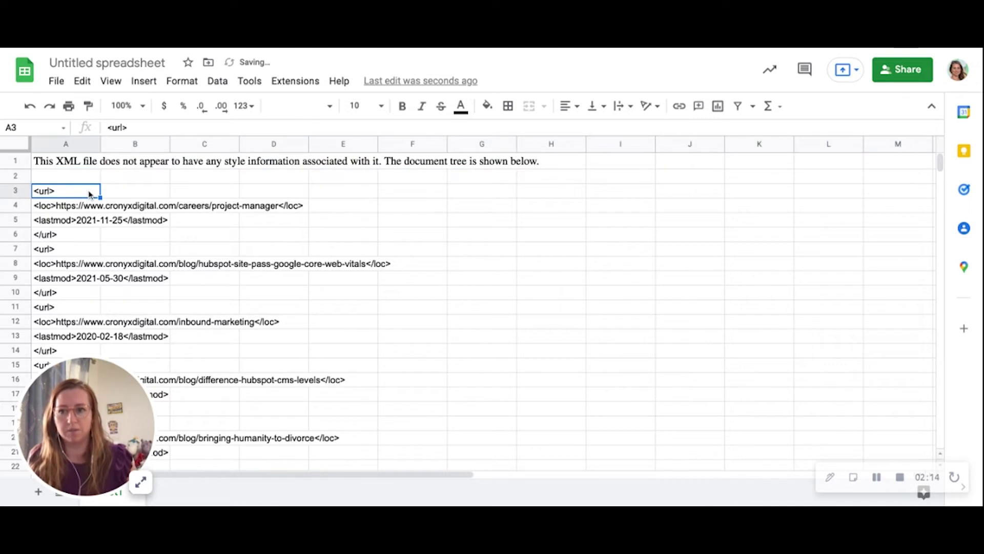
Use Find and replace to replace every <loc> tag in the range A3:A424 with nothing.
{"action": "left_click", "coordinate": [72, 206]}
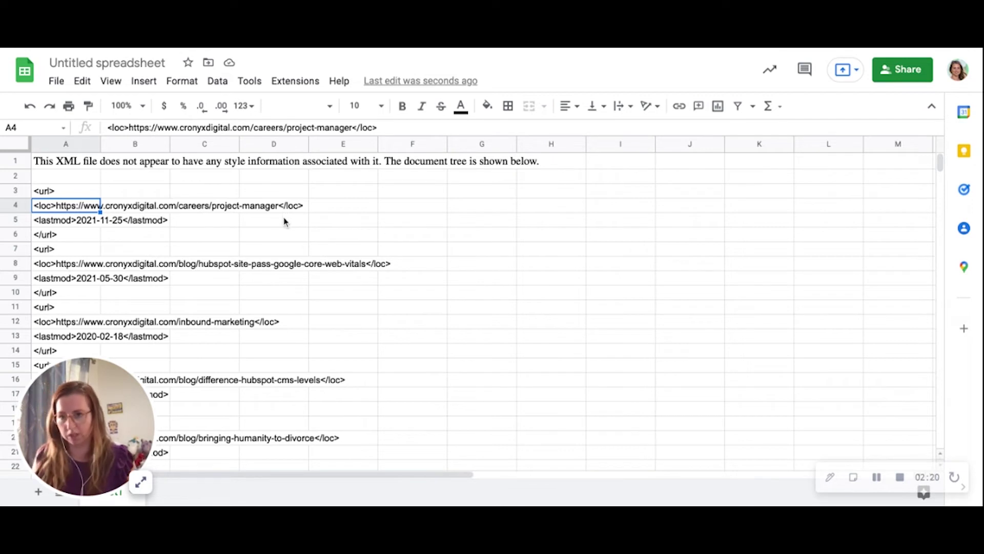
{"action": "key", "text": "ctrl+a"}
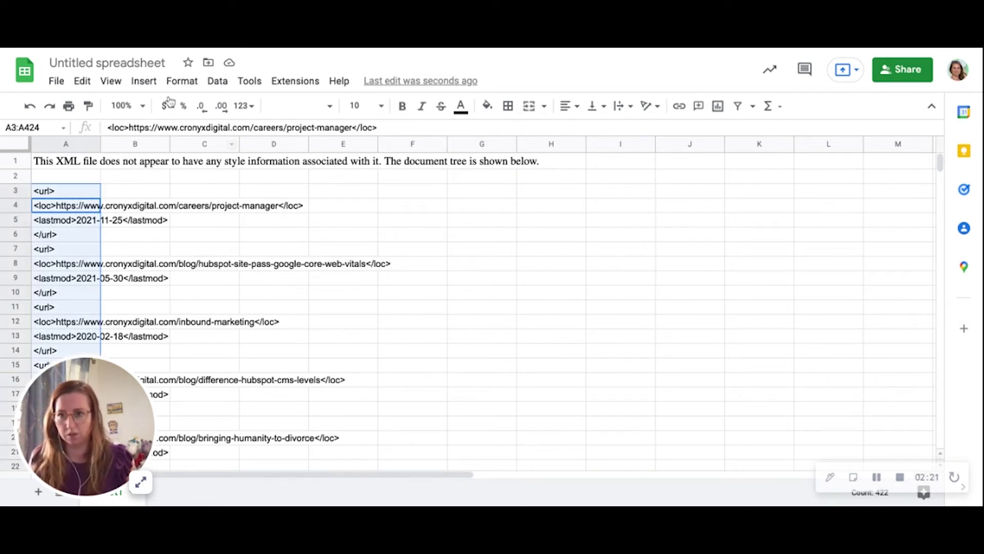
{"action": "left_click", "coordinate": [81, 85]}
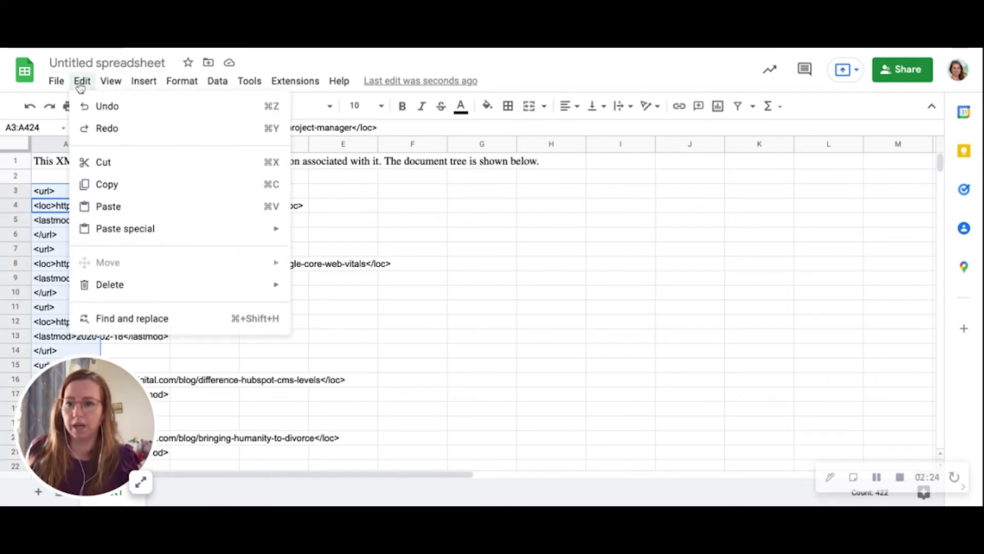
{"action": "left_click", "coordinate": [103, 319]}
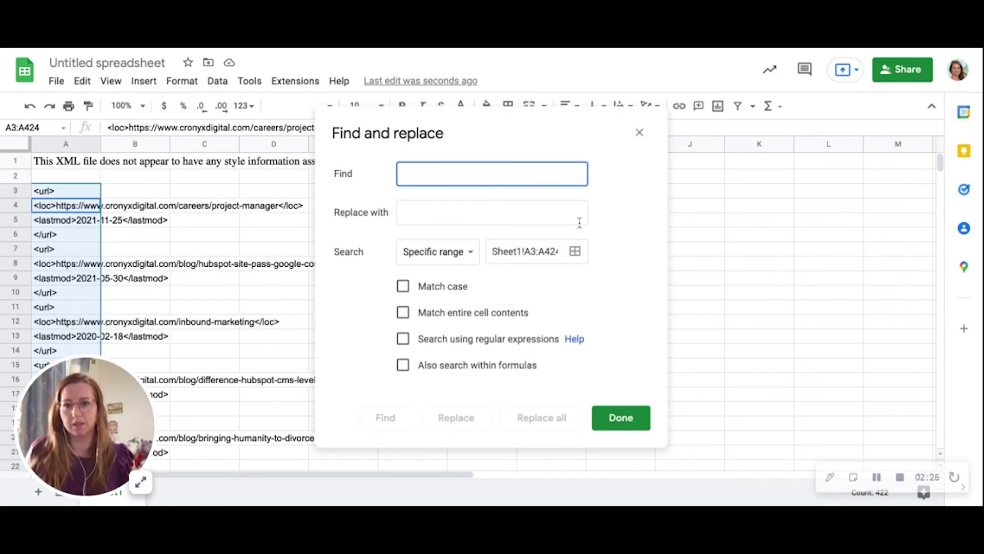
{"action": "type", "text": "<lov"}
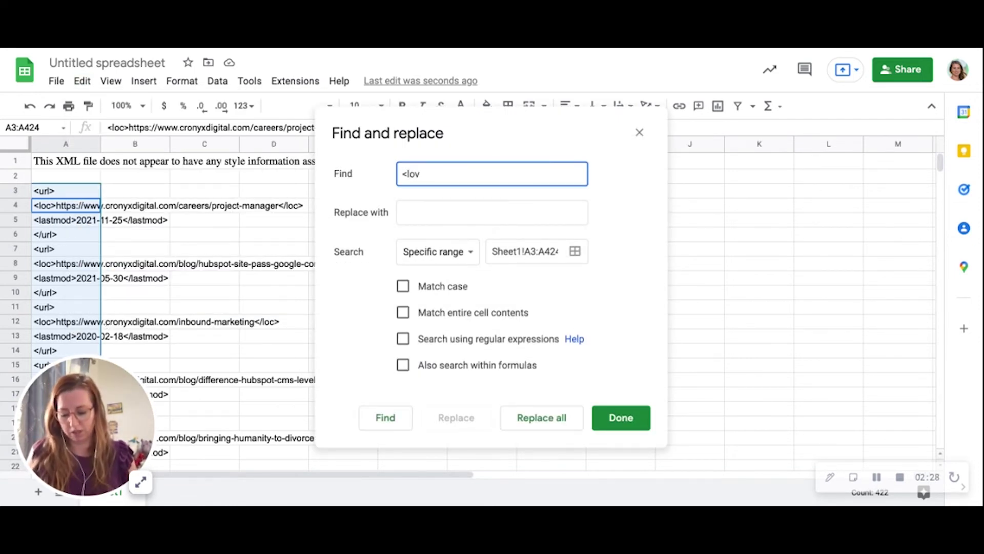
{"action": "key", "text": "BackSpace"}
{"action": "type", "text": "c>"}
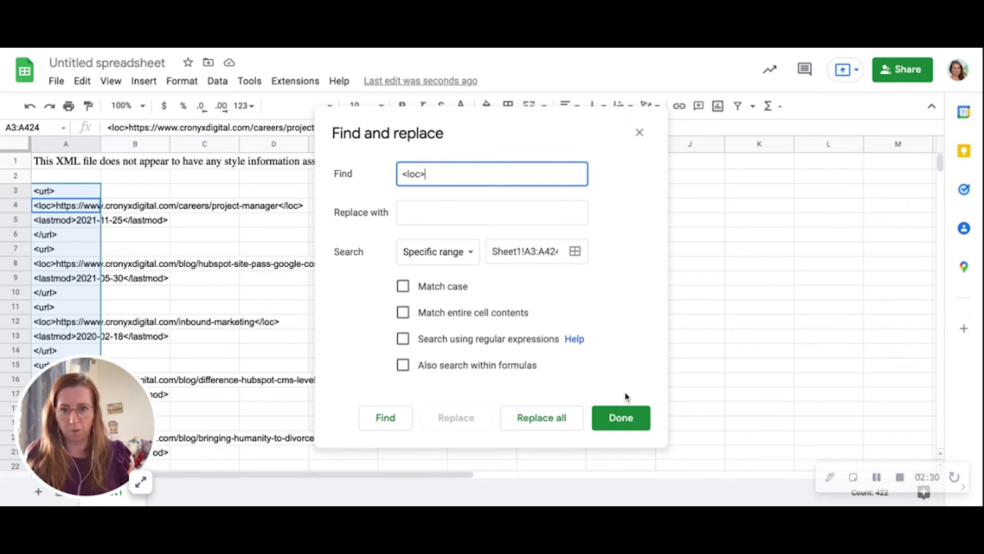
{"action": "left_click", "coordinate": [542, 418]}
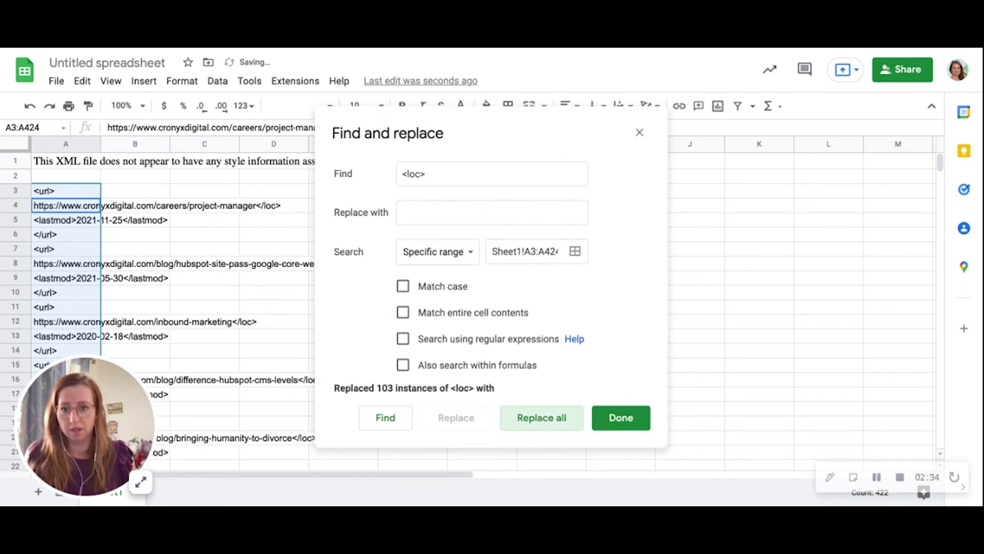
Replace every </loc> tag in the same range with nothing and finish Find and replace.
{"action": "left_click", "coordinate": [407, 173]}
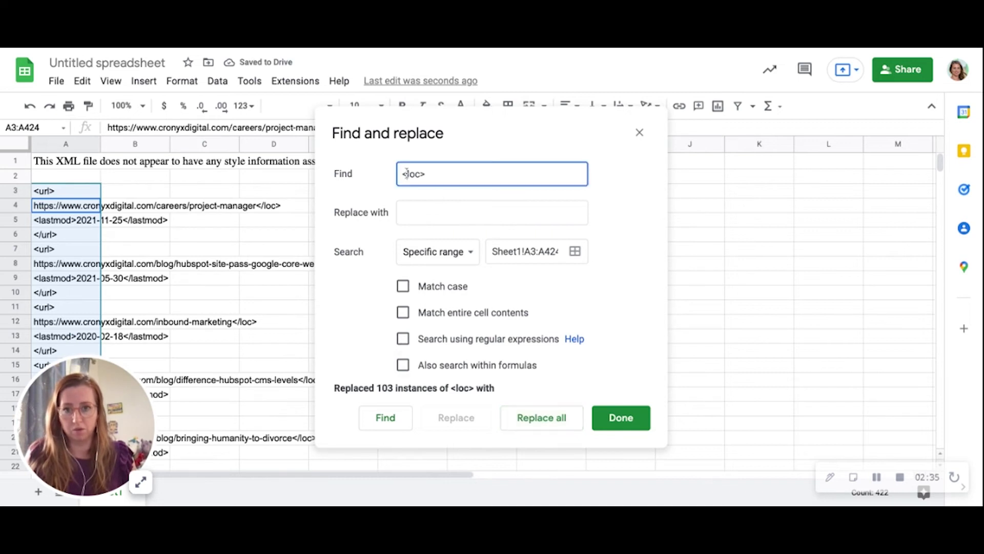
{"action": "type", "text": "/"}
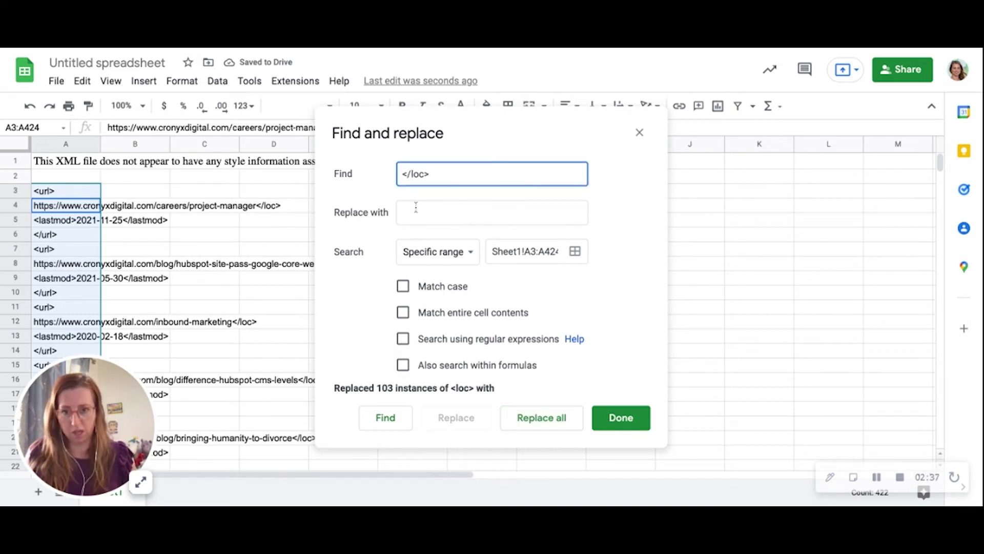
{"action": "left_click", "coordinate": [544, 419]}
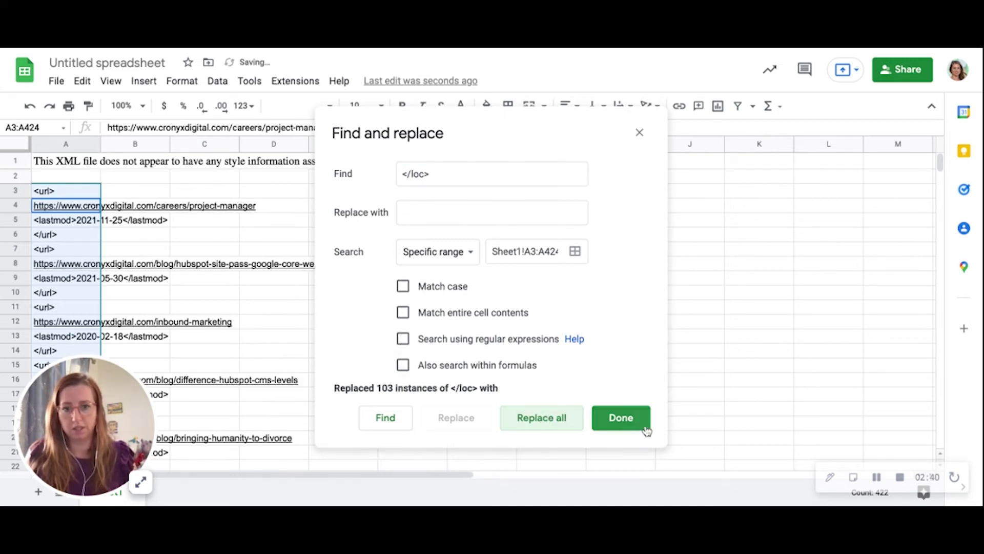
{"action": "left_click", "coordinate": [630, 420]}
{"action": "left_click", "coordinate": [86, 191]}
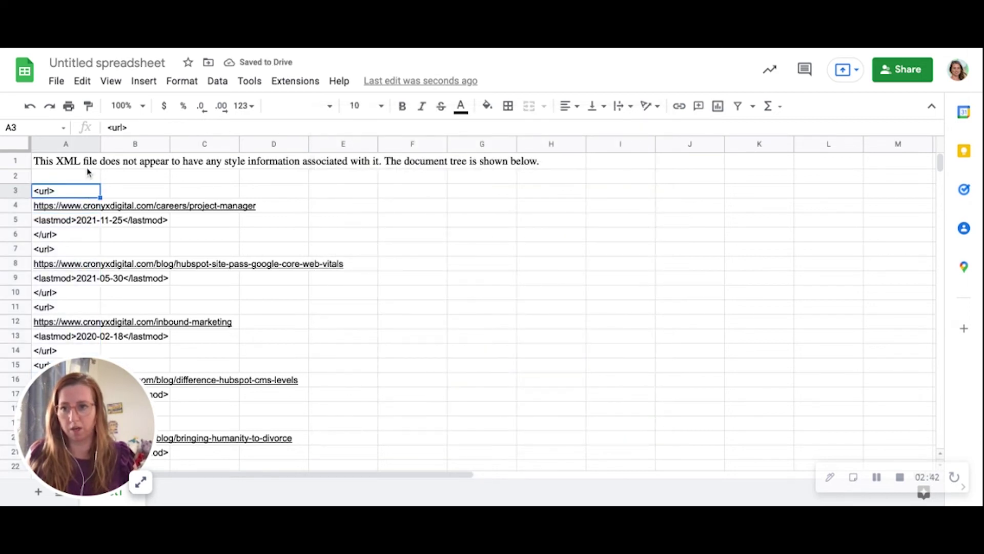
Sort the sheet by column A from A to Z to group the leftover tag rows together.
{"action": "left_click", "coordinate": [91, 162]}
{"action": "right_click", "coordinate": [96, 145]}
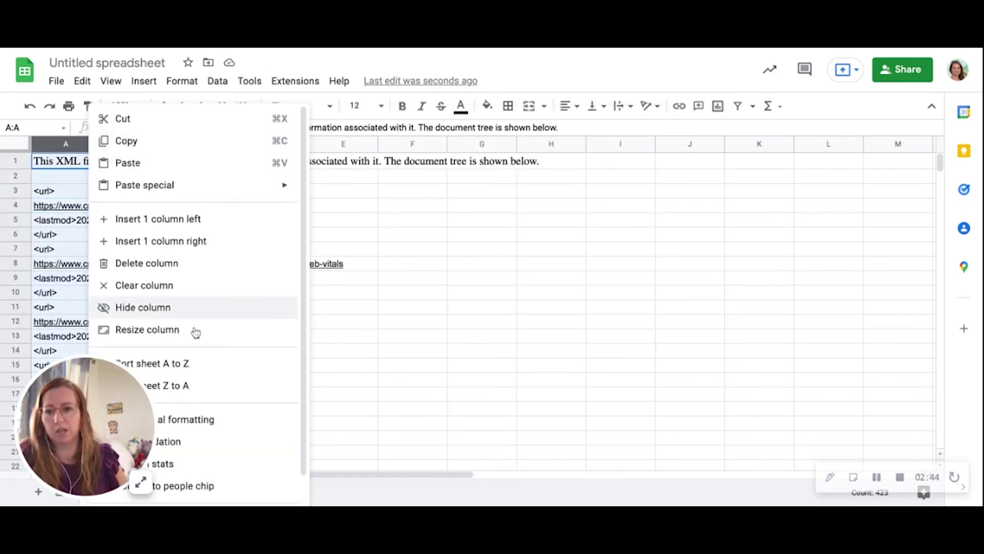
{"action": "left_click", "coordinate": [204, 367]}
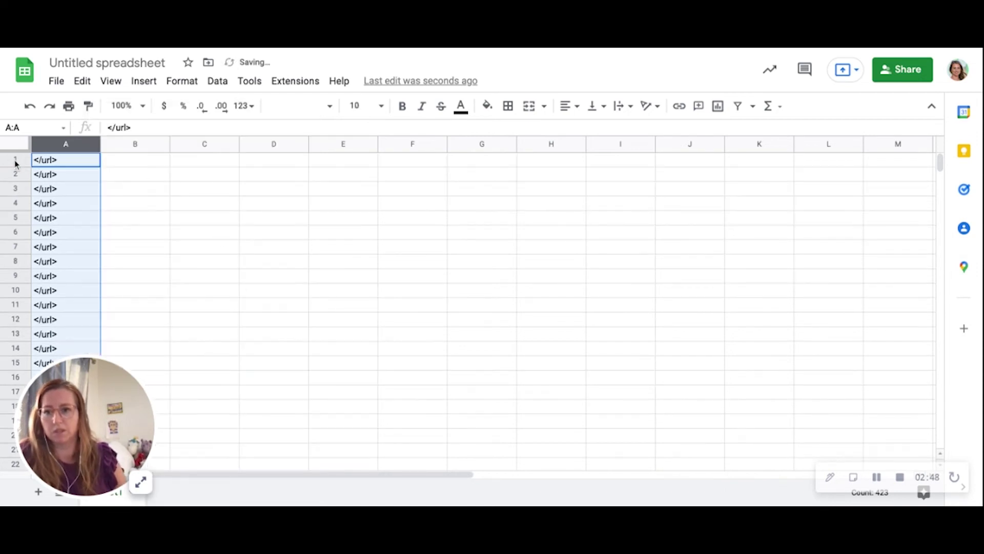
Clear the contents of rows 1 to 319, which hold the leftover XML tags and text above the page URLs.
{"action": "left_click", "coordinate": [176, 191]}
{"action": "left_click_drag", "start_coordinate": [21, 158], "coordinate": [15, 290]}
{"action": "key", "text": "Delete"}
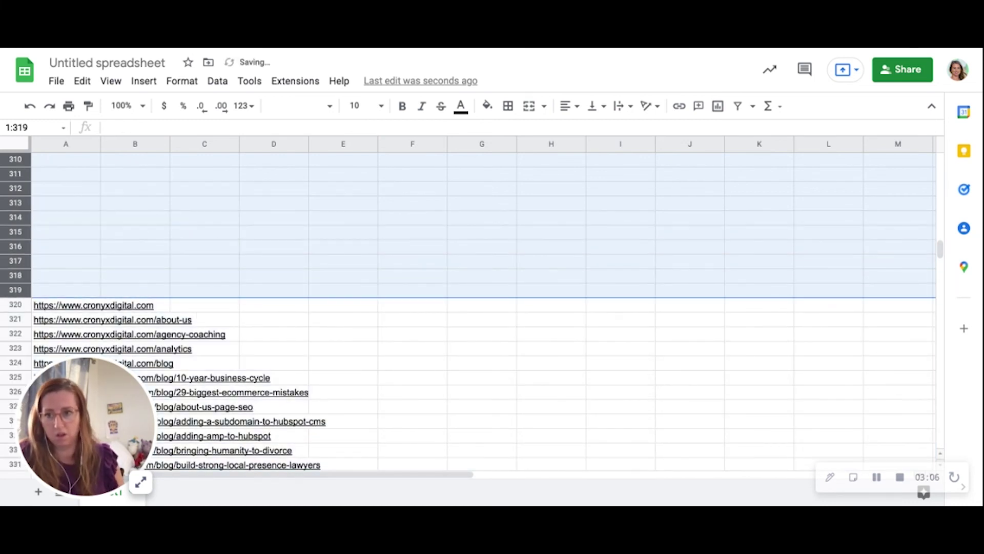
Sort the sheet by column A from A to Z again to bring the page URLs up to row 1.
{"action": "left_click", "coordinate": [93, 179]}
{"action": "left_click", "coordinate": [97, 147]}
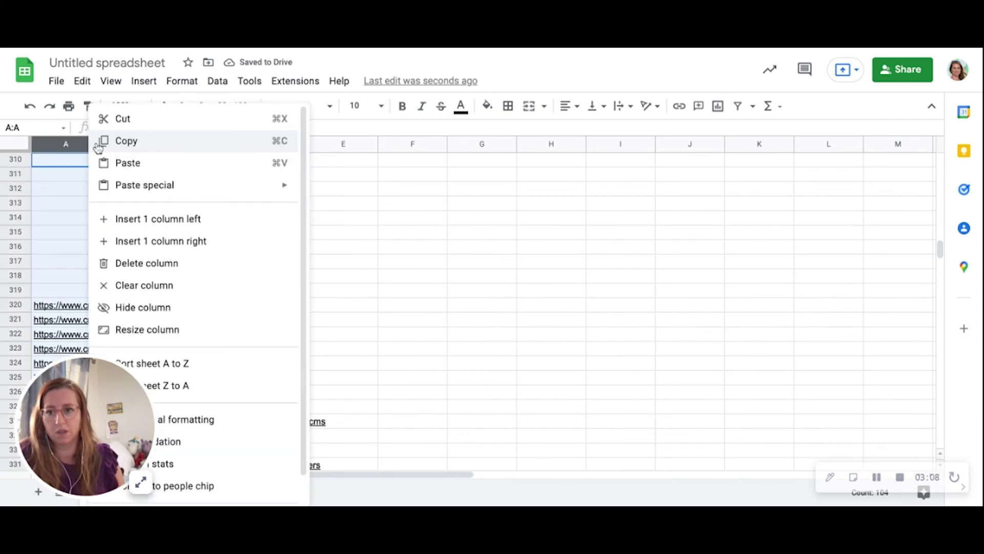
{"action": "left_click", "coordinate": [186, 363]}
{"action": "left_click", "coordinate": [103, 203]}
{"action": "scroll", "coordinate": [96, 191], "scroll_direction": "up", "scroll_amount": 20}
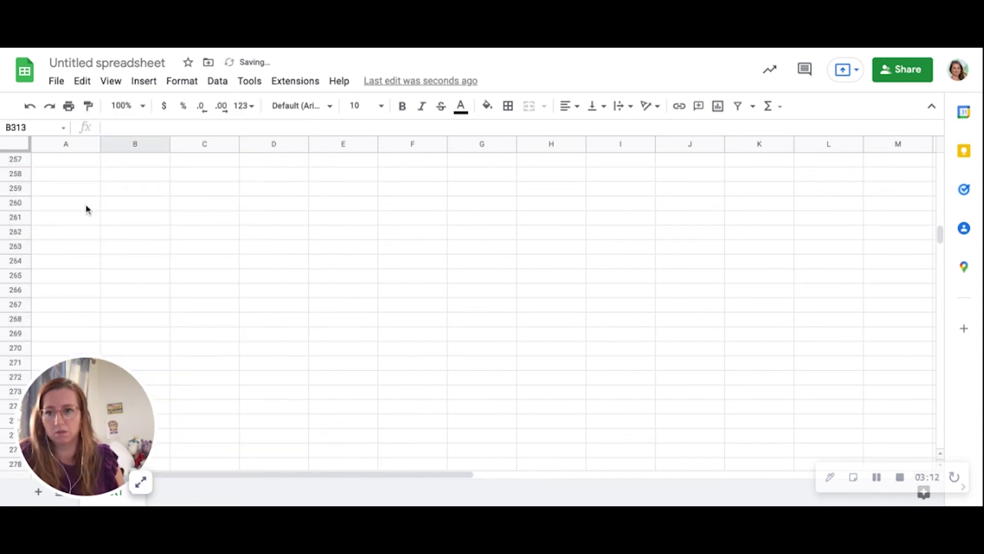
Widen column A to about five times its width so that most of the page URLs fit inside it.
{"action": "left_click", "coordinate": [352, 165]}
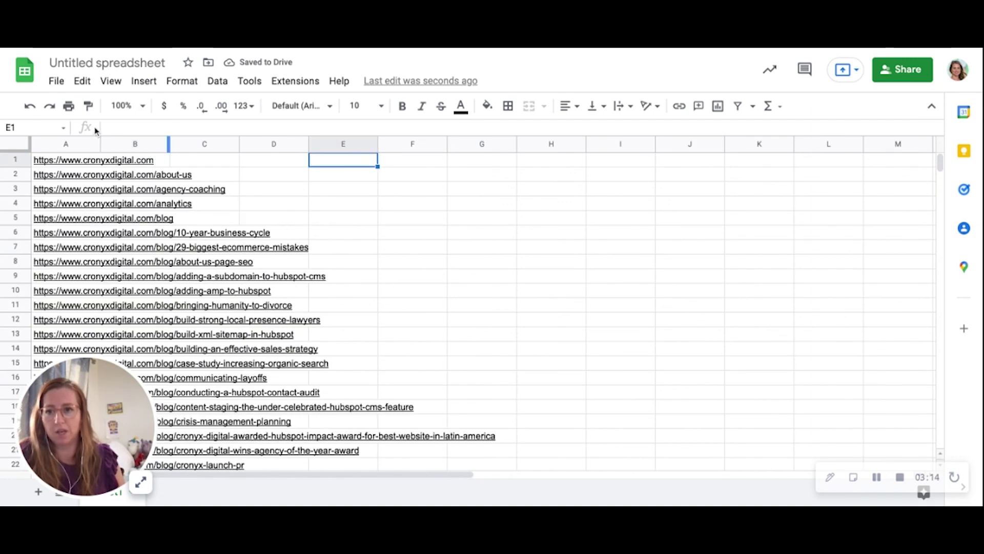
{"action": "left_click_drag", "start_coordinate": [101, 143], "coordinate": [383, 143]}
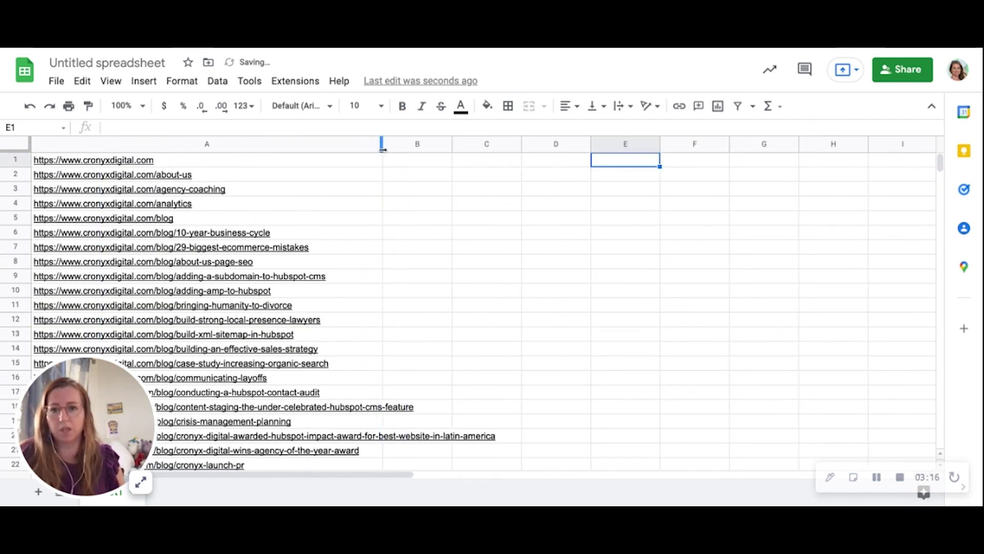
{"action": "left_click", "coordinate": [390, 162]}
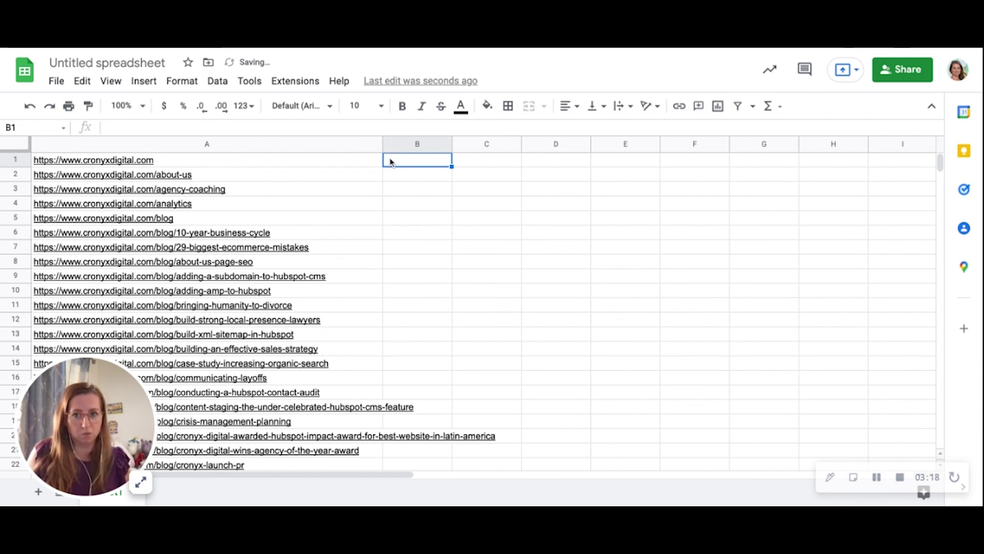